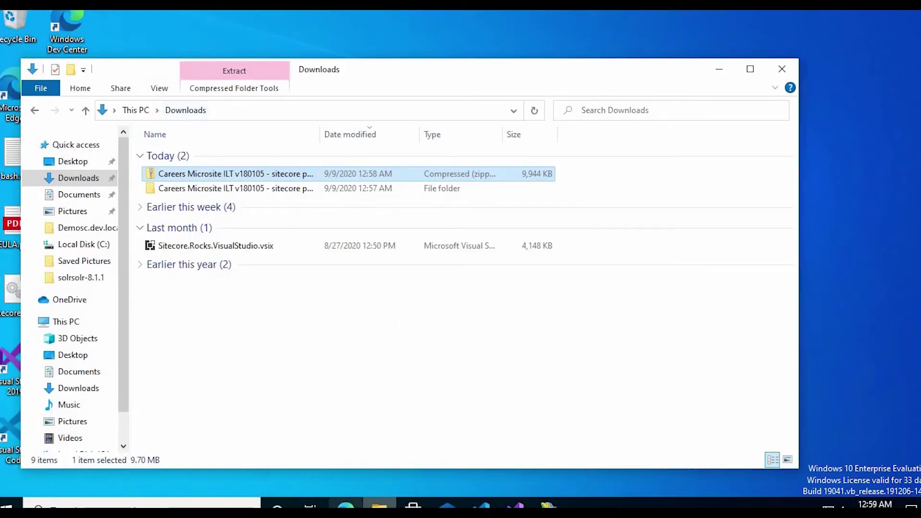
Step: Bring the browser window showing the Sitecore Launchpad to the front
click(345, 507)
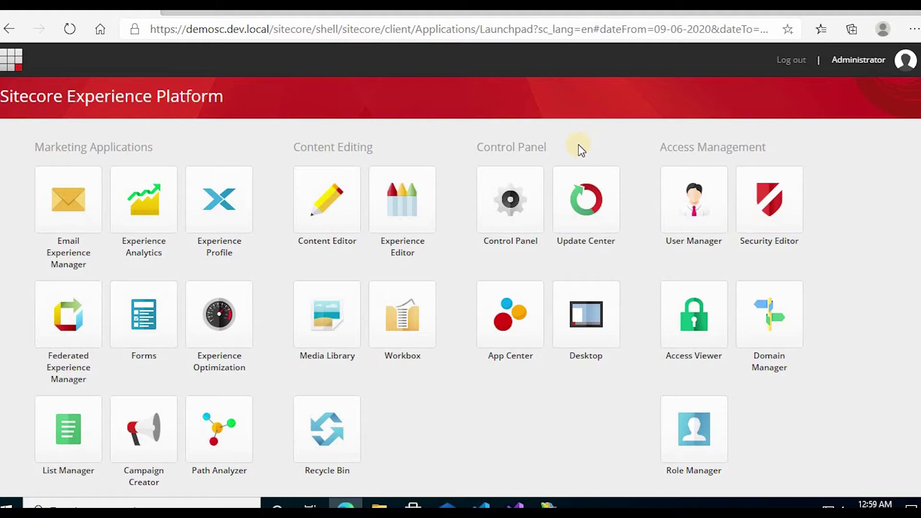
Step: Open the Control Panel from the Launchpad
click(501, 208)
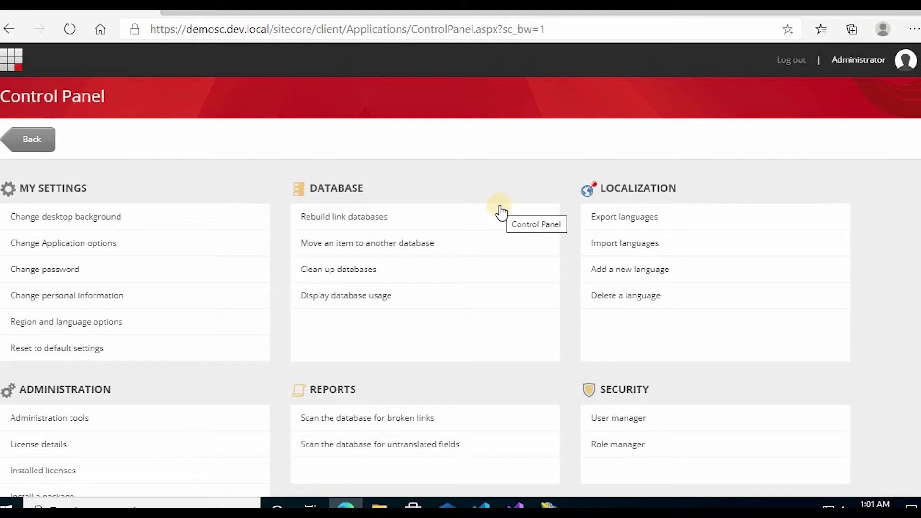
scroll(125, 362, down, 2)
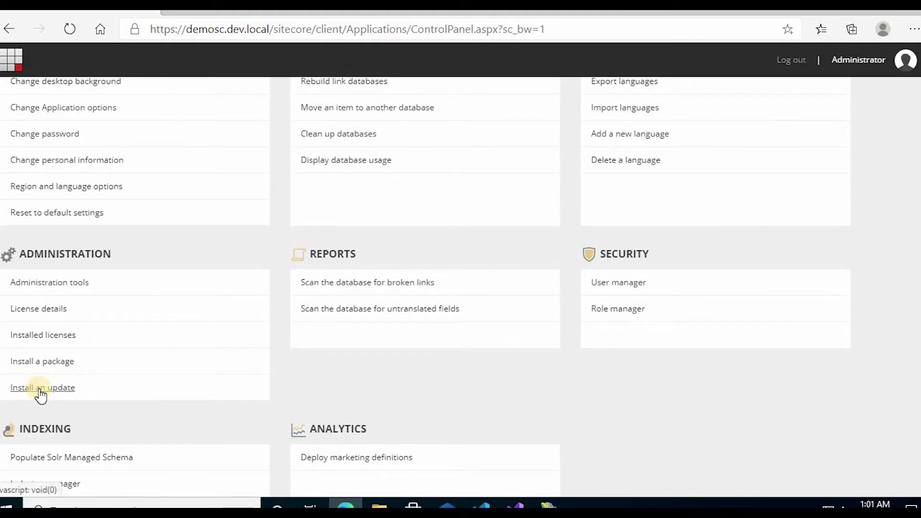
Step: Start 'Install a package' under Administration and choose to upload a new package file
click(37, 363)
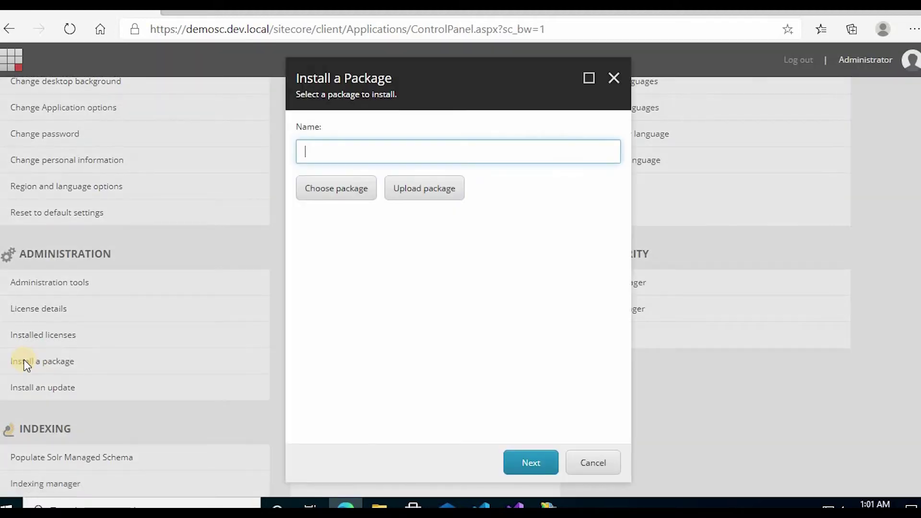
click(418, 188)
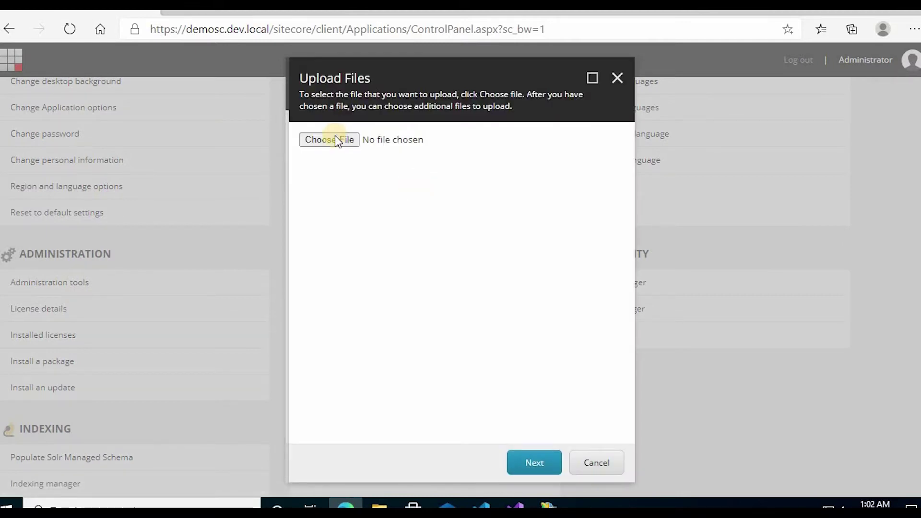
Step: Choose the Careers Microsite package zip from the Downloads folder as the file to upload
click(338, 140)
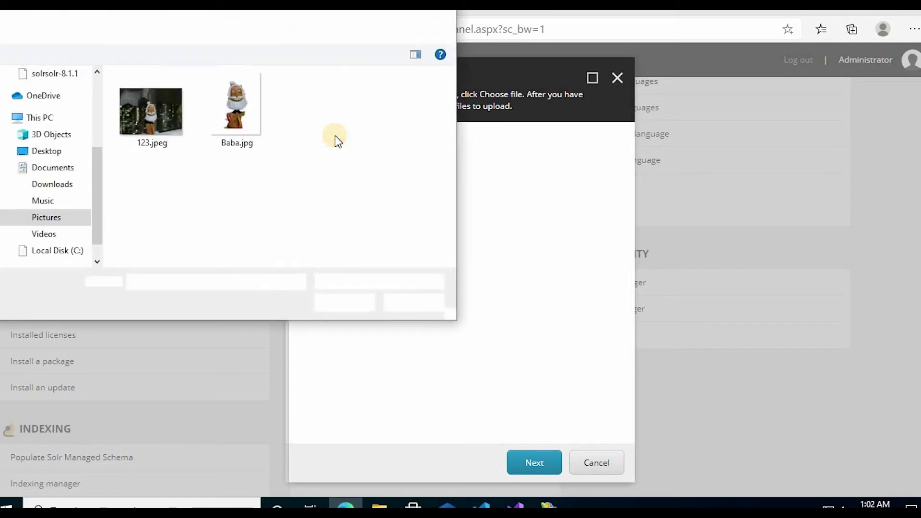
click(68, 187)
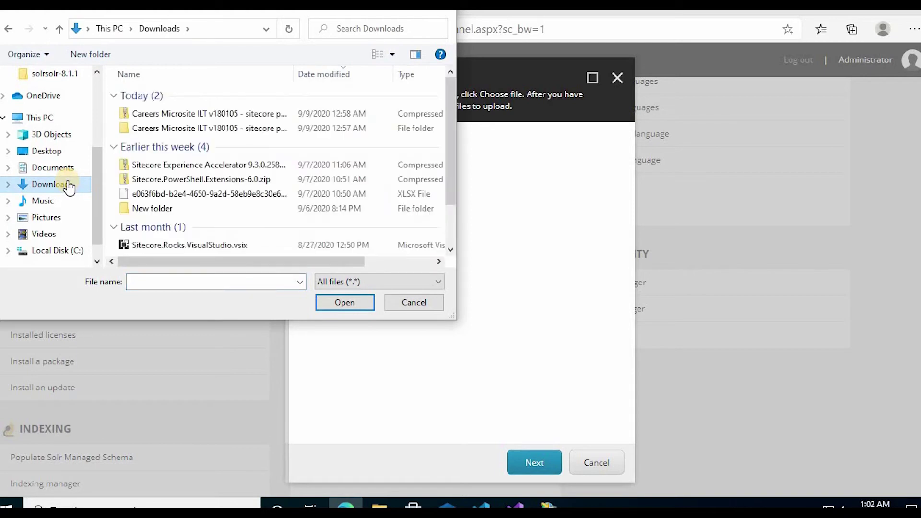
click(187, 130)
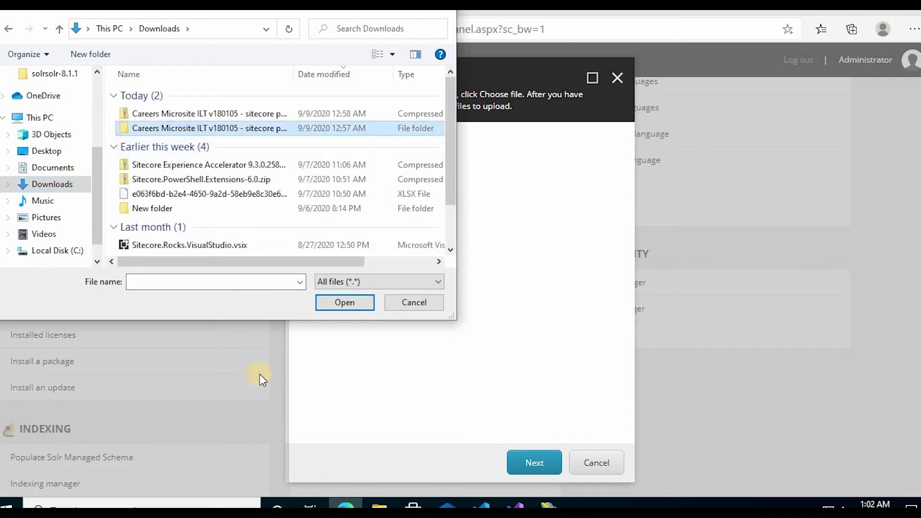
click(205, 115)
click(345, 300)
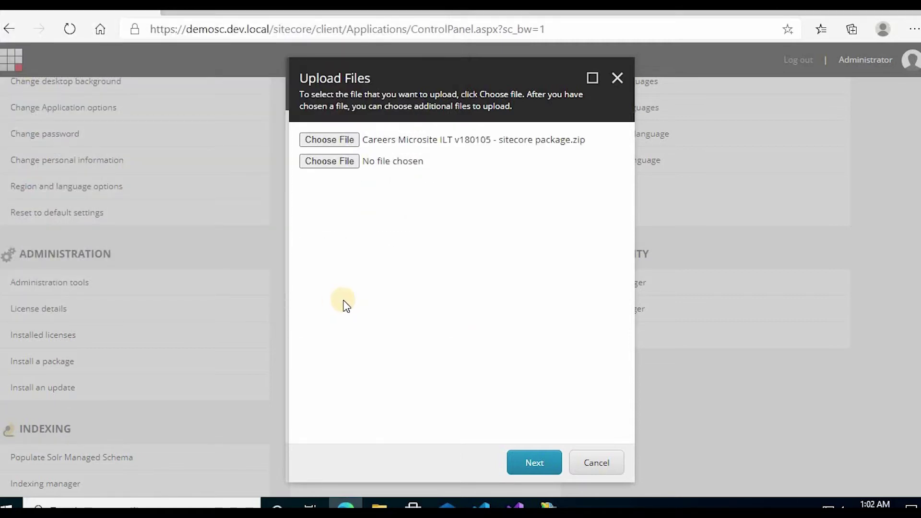
Step: Upload the Careers Microsite zip to the server and dismiss the confirmation
click(536, 465)
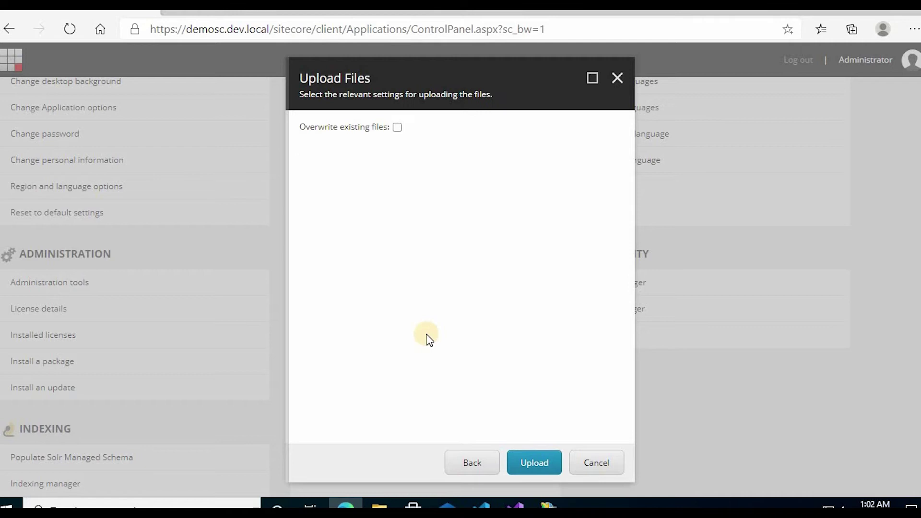
click(529, 462)
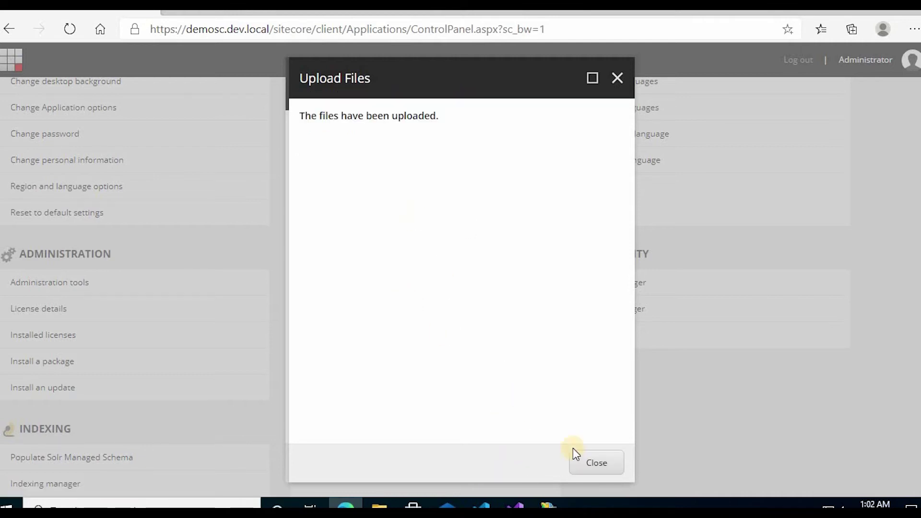
key(Return)
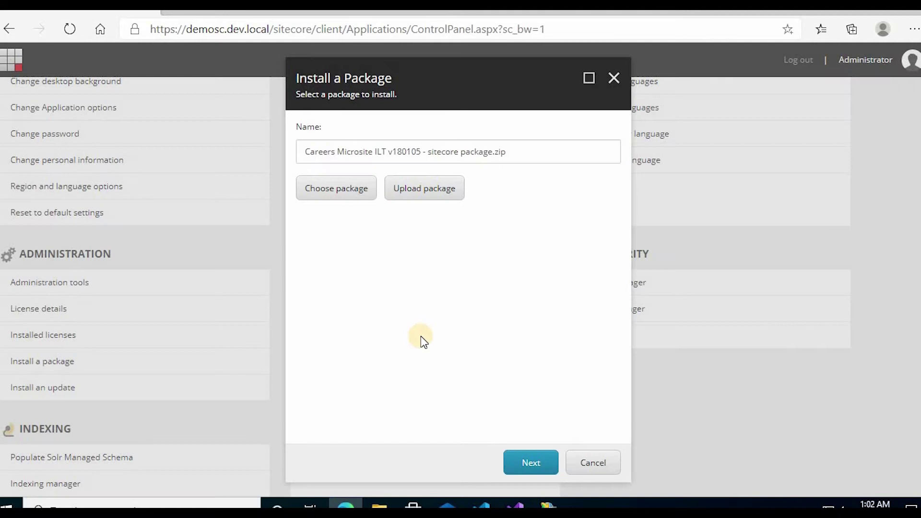
Step: Review the package details, install the Careers Microsite package and close the result
click(531, 466)
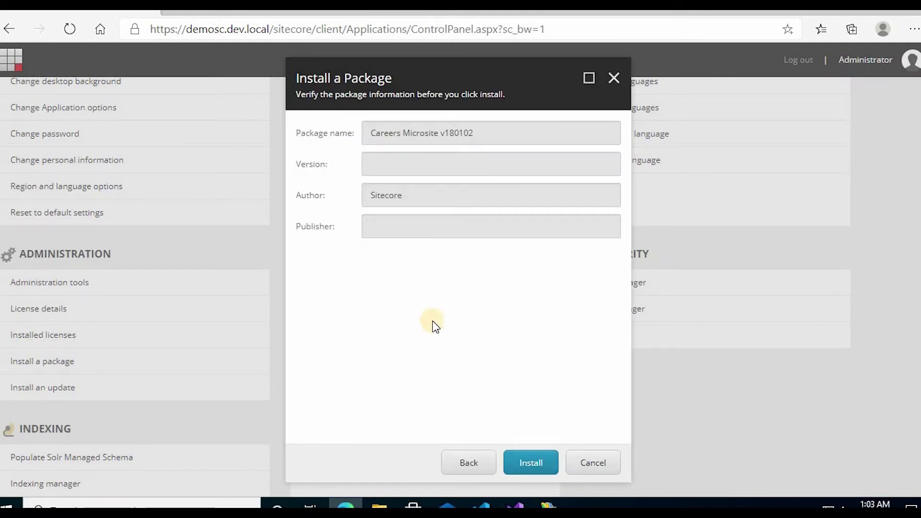
drag(375, 133, 471, 125)
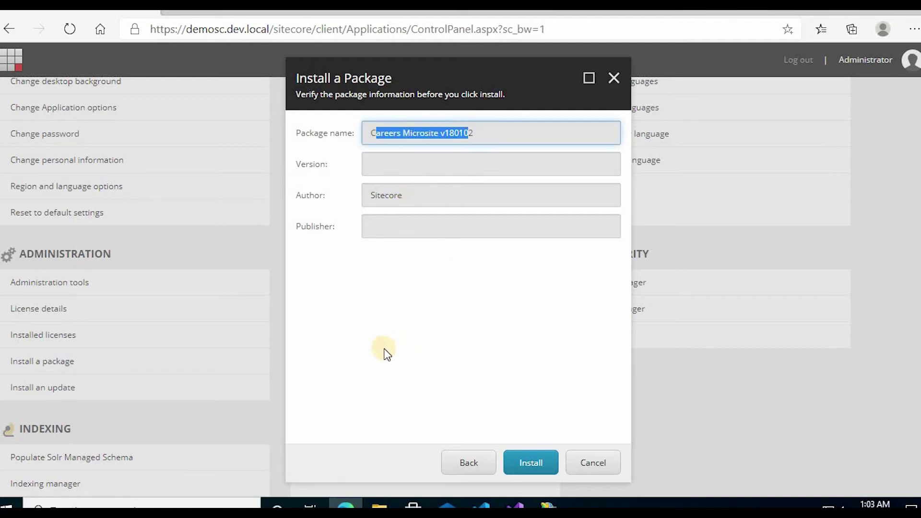
click(530, 462)
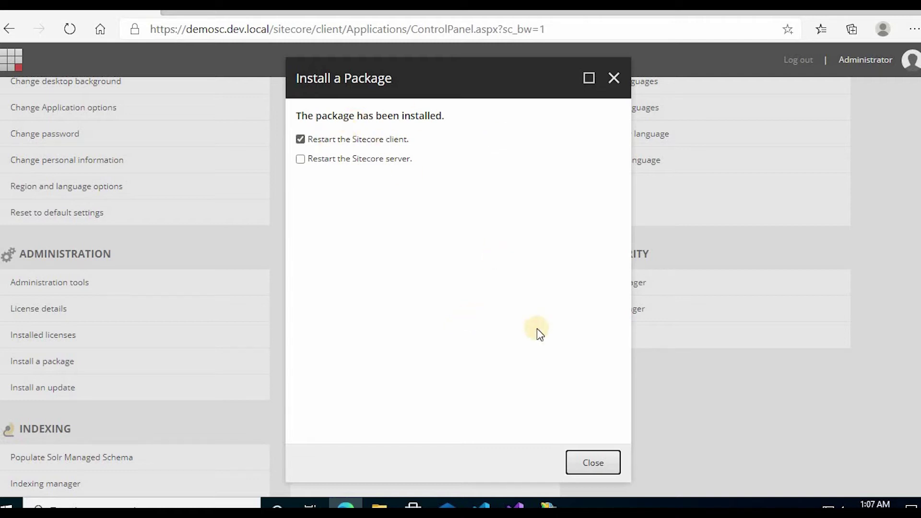
click(602, 469)
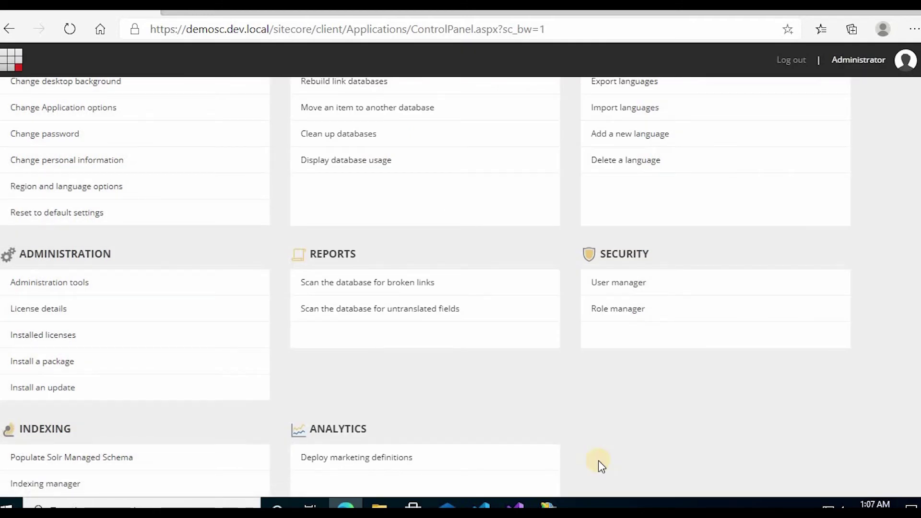
Step: Return to the Launchpad and open the Content Editor showing the new Careers item
click(7, 67)
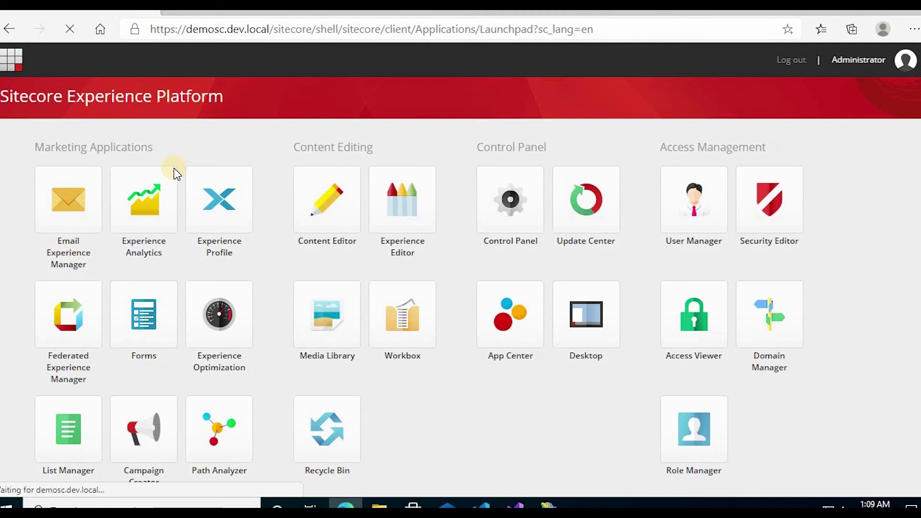
click(330, 207)
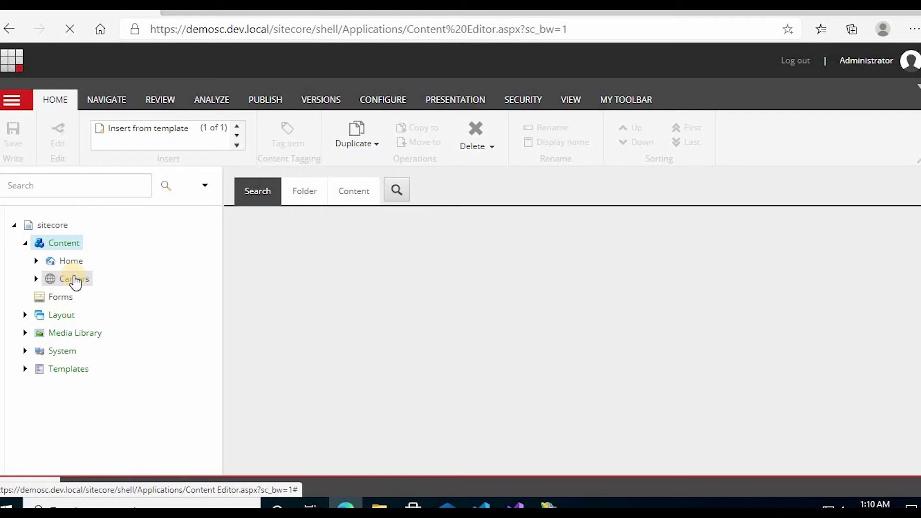
Step: Select the Careers item and start Publish site from the Publish ribbon commands
click(75, 280)
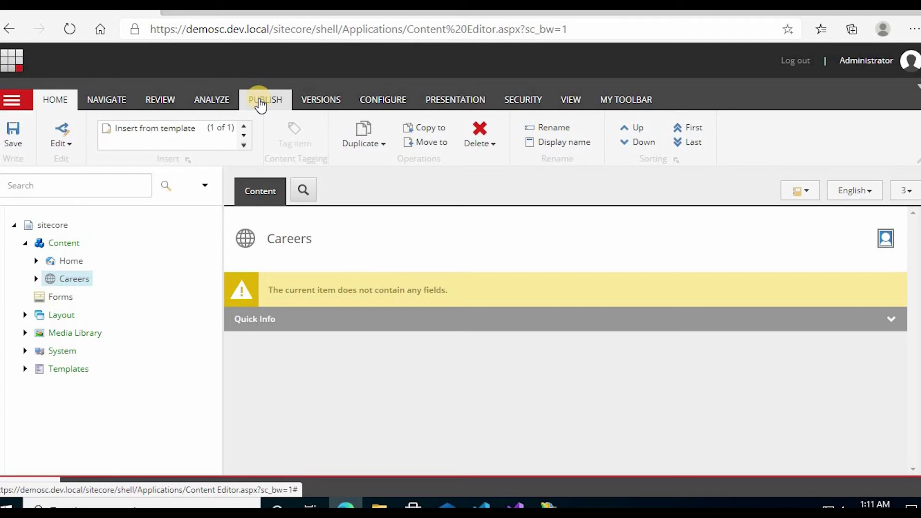
click(260, 103)
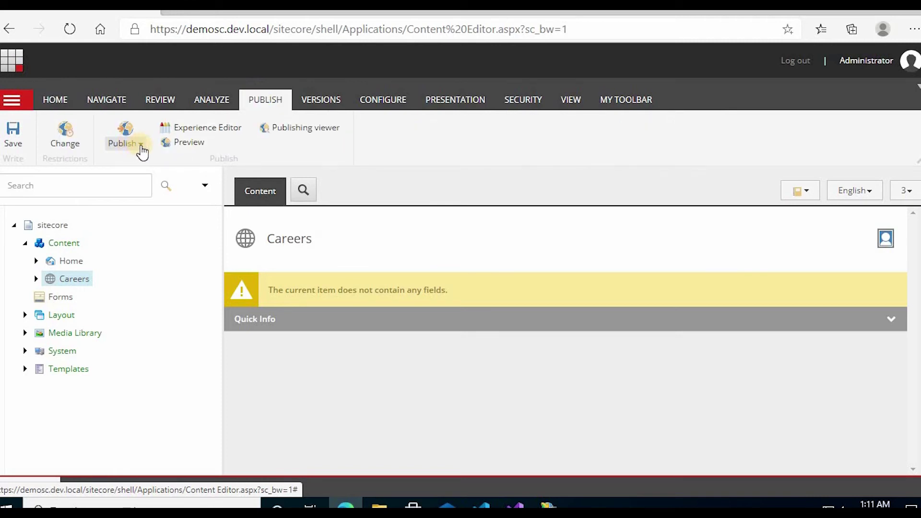
click(140, 144)
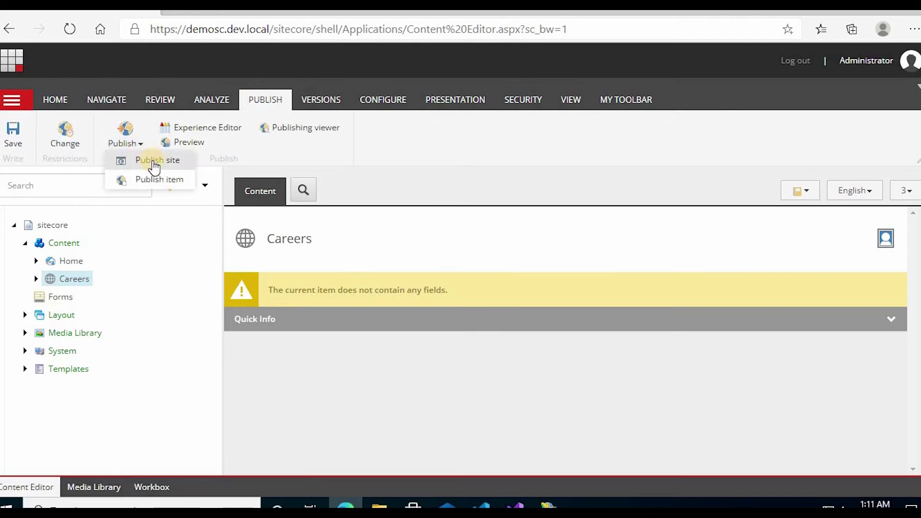
click(153, 164)
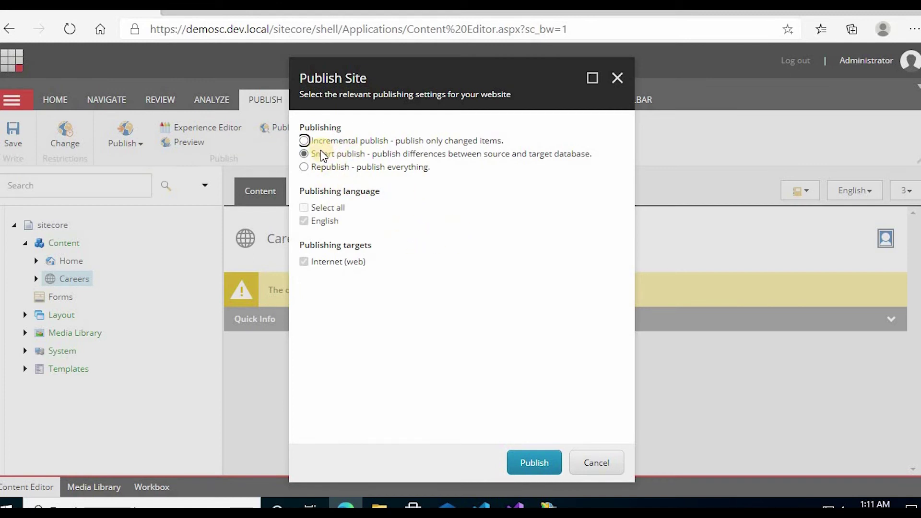
Step: Run the Smart publish of the whole site (5,761 items processed, 168 created) and close the results
click(523, 469)
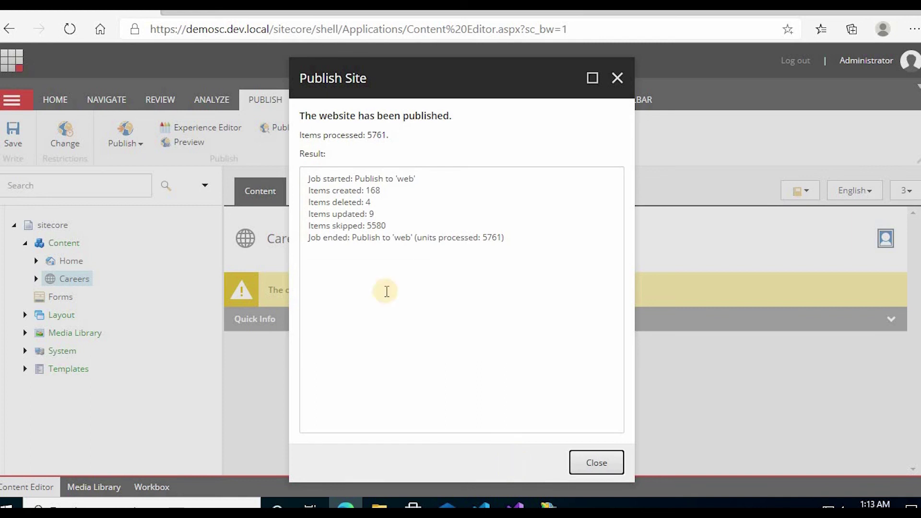
click(601, 464)
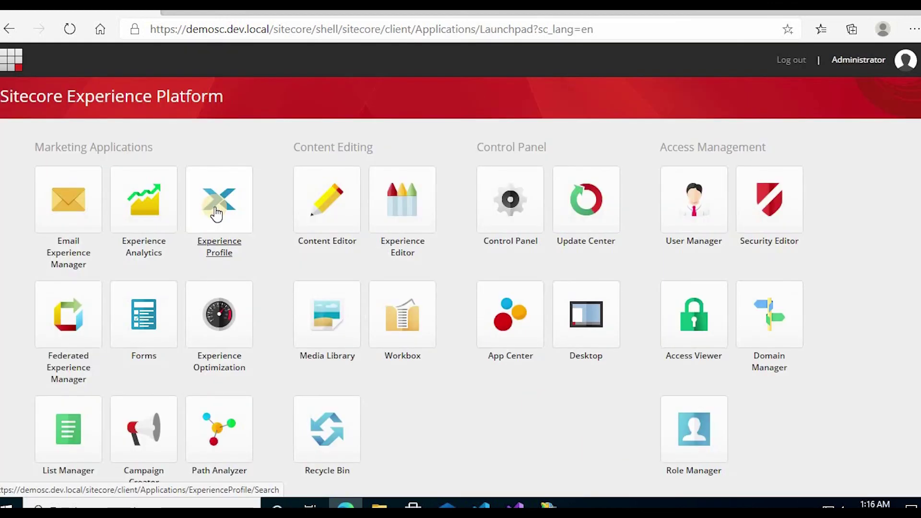
Step: Open the Content Editor again from the Launchpad
click(328, 203)
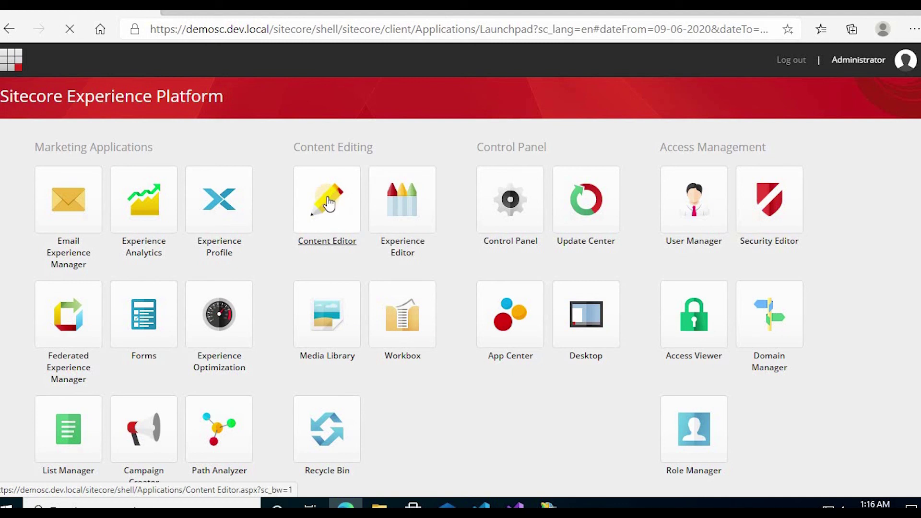